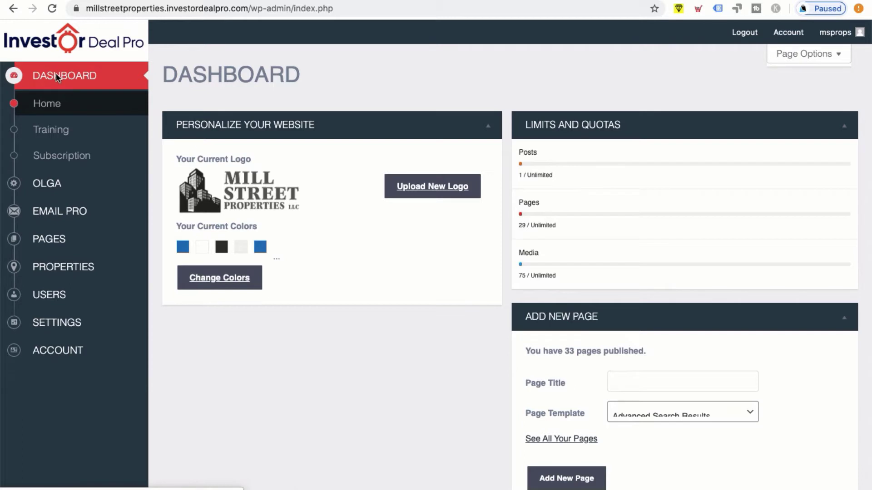
# Step: Open the Account page and select the current custom domain demo.thelocalhousebuyer.com
pyautogui.click(56, 157)
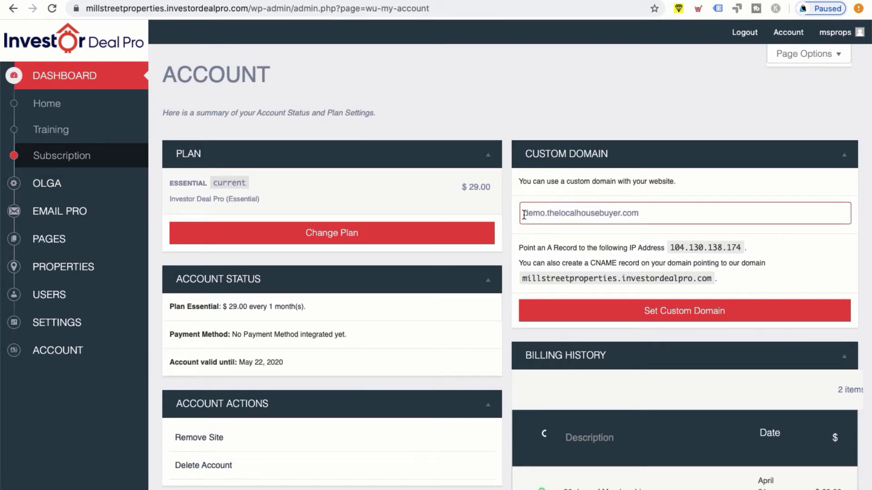
pyautogui.moveTo(523, 214); pyautogui.dragTo(640, 209)
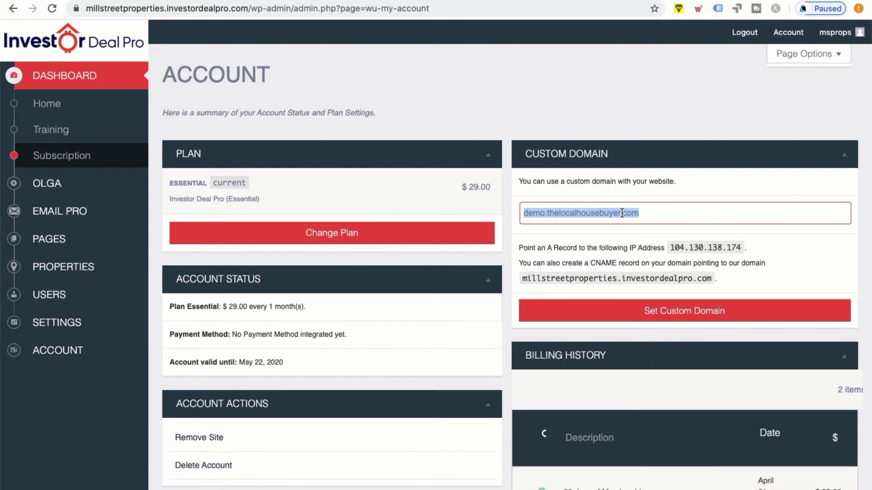
pyautogui.doubleClick(123, 8)
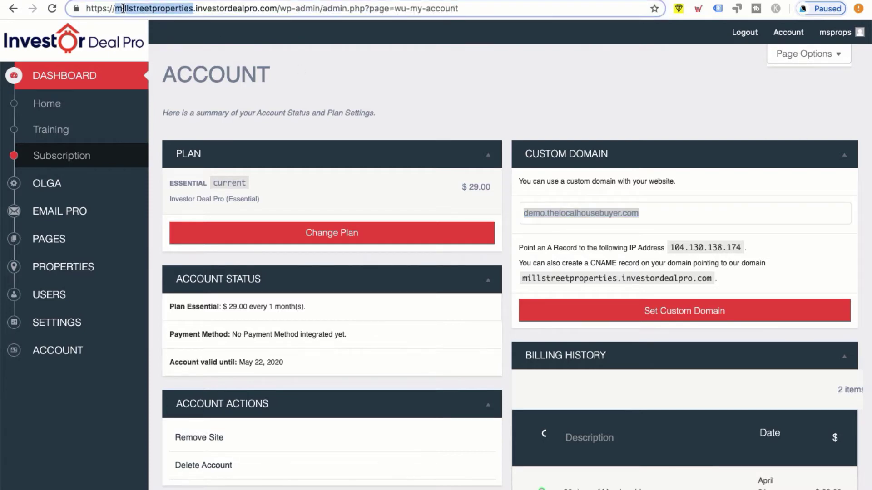
pyautogui.click(591, 217)
pyautogui.moveTo(195, 8); pyautogui.dragTo(471, 2)
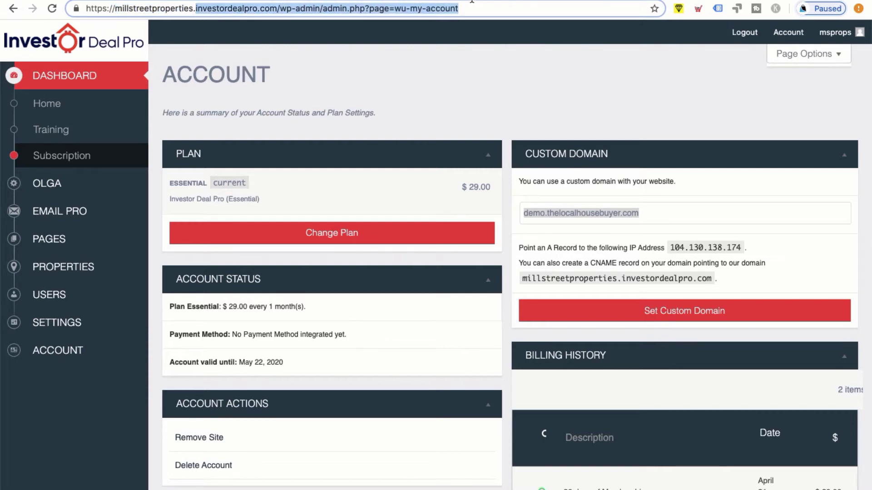
pyautogui.write('the')
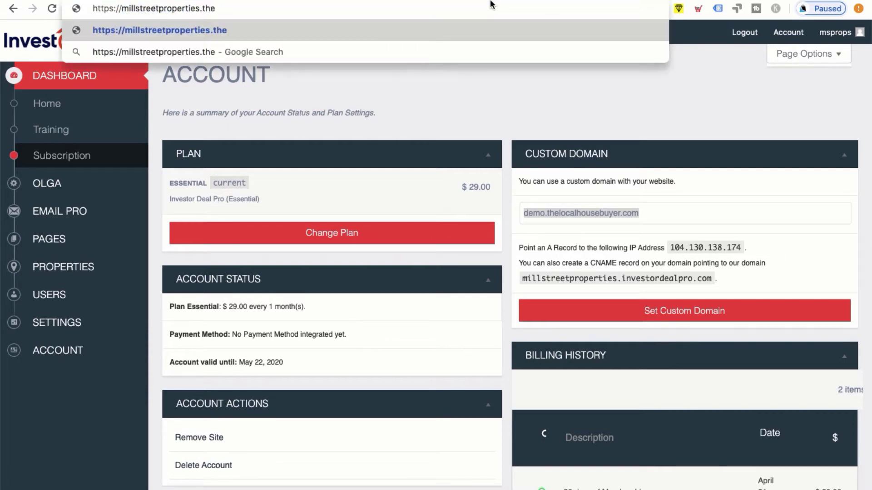
pyautogui.write('localhousebuy')
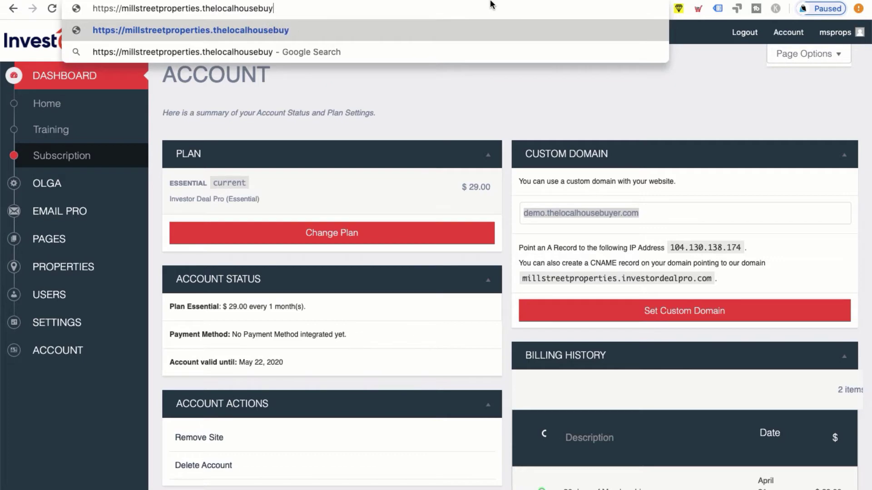
pyautogui.write('er.c')
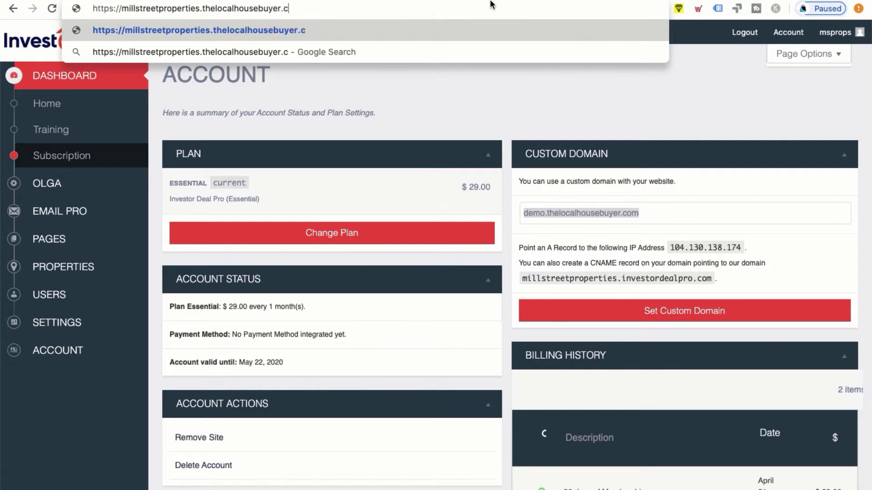
pyautogui.write('om')
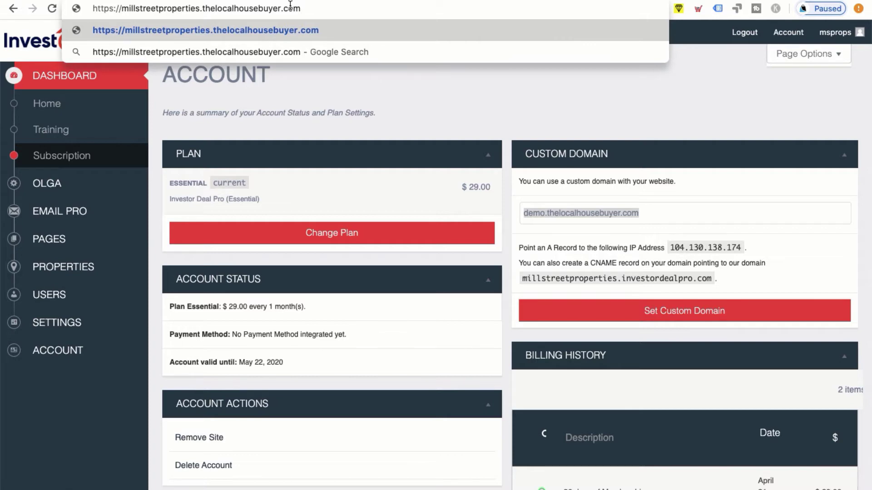
pyautogui.press('Escape')
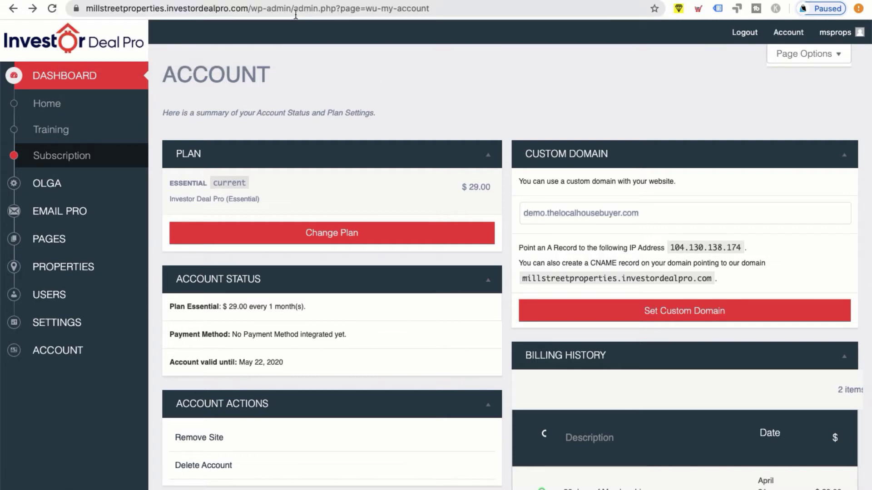
# Step: Replace the custom domain with millstreetproperties.com and select the A record IP 104.130.138.174
pyautogui.click(653, 217)
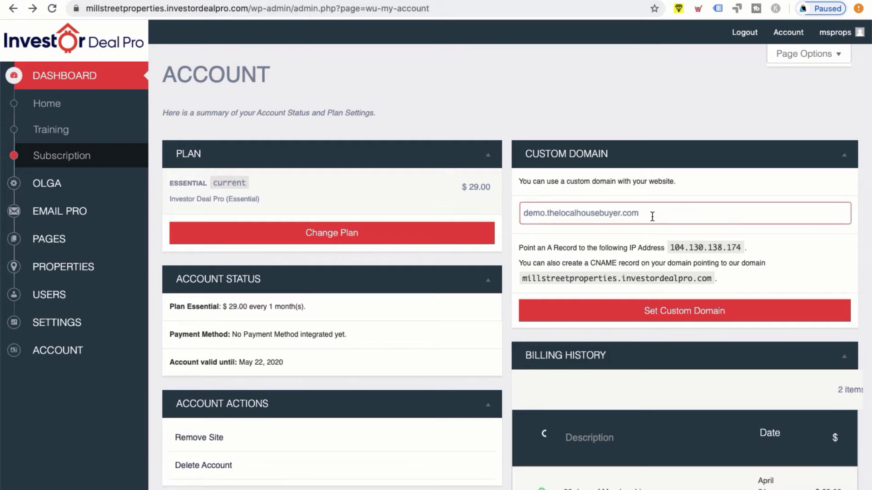
pyautogui.doubleClick(116, 8)
pyautogui.press('super+c')
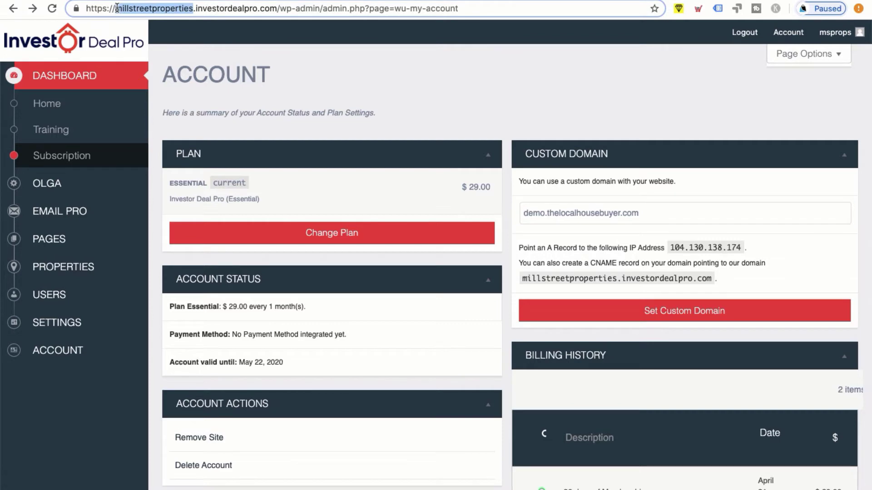
pyautogui.click(649, 214)
pyautogui.doubleClick(650, 214)
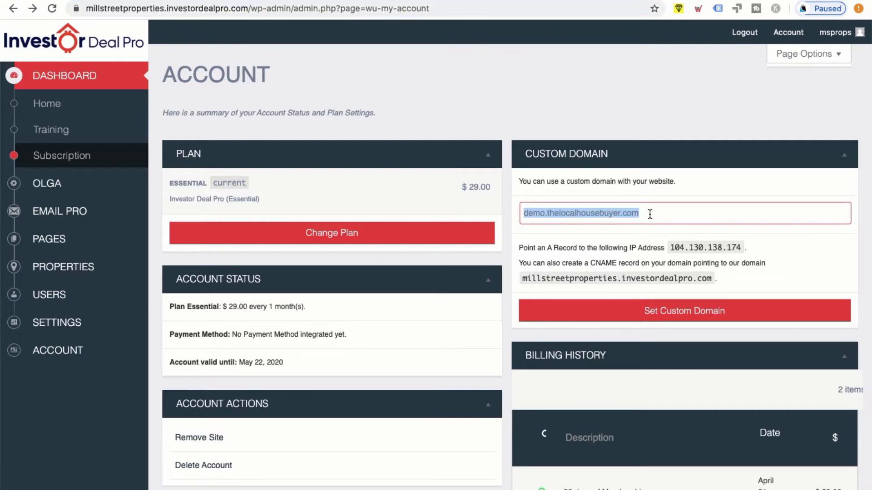
pyautogui.press('super+v')
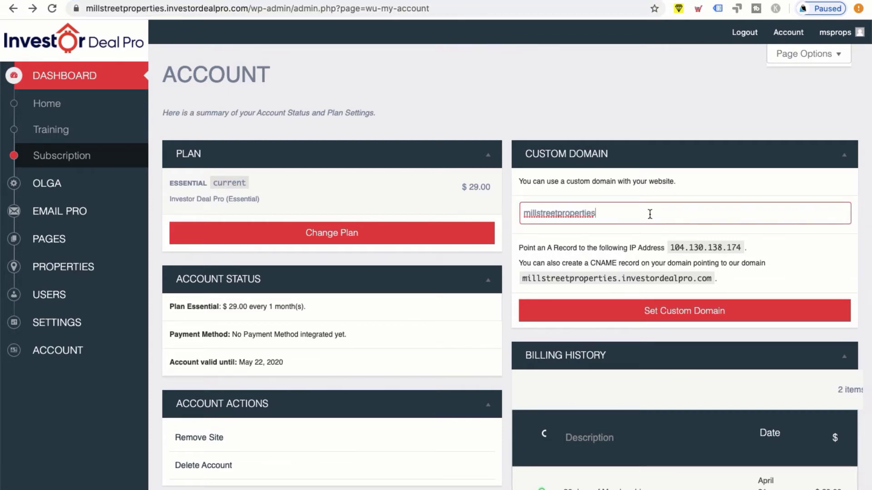
pyautogui.write('.com')
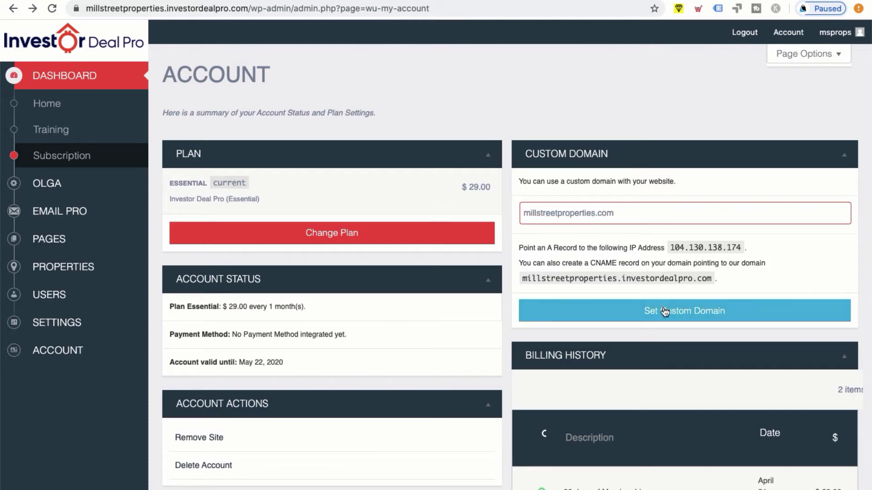
pyautogui.moveTo(669, 248); pyautogui.dragTo(733, 249)
pyautogui.press('super+c')
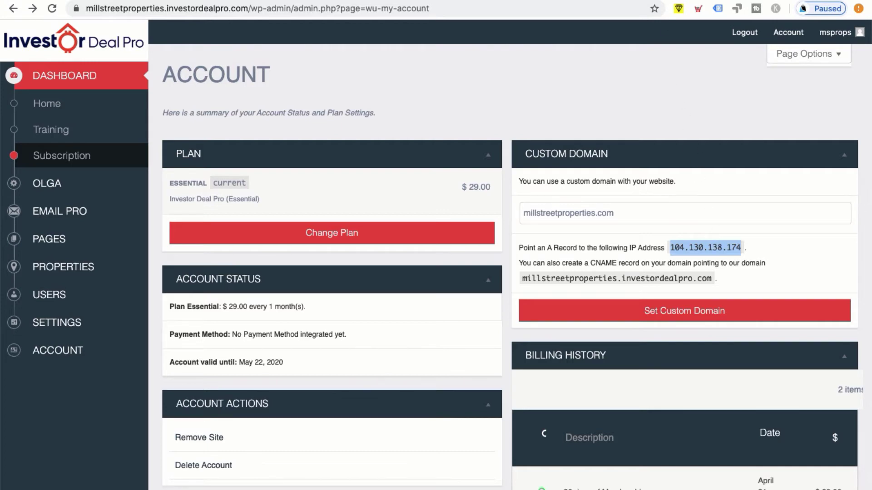
# Step: Go to the HostingDude Domain Settings for MILLSTREETPROPERTIES.COM and scroll to Additional Settings
pyautogui.click(703, 0)
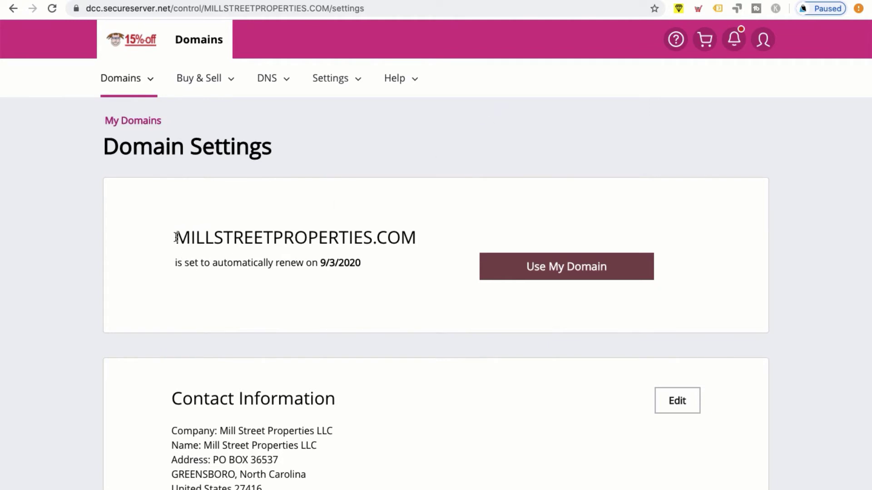
pyautogui.moveTo(176, 237); pyautogui.dragTo(425, 247)
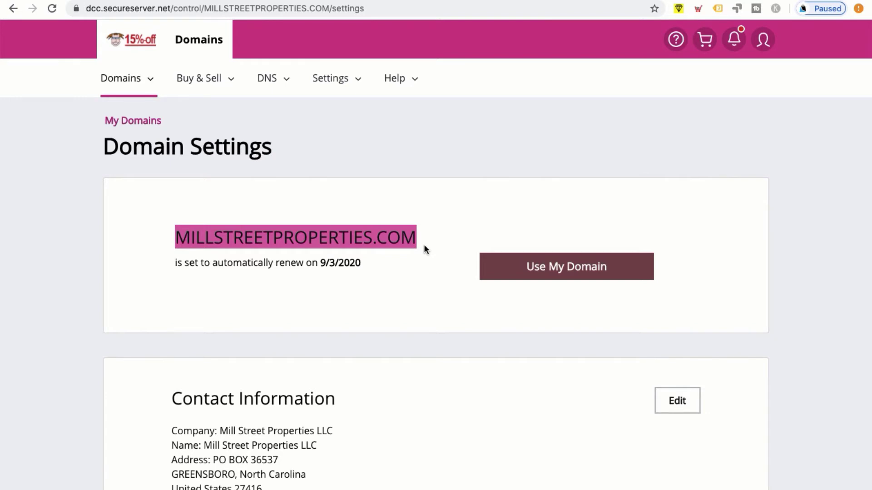
pyautogui.scroll(-1, 424, 246)
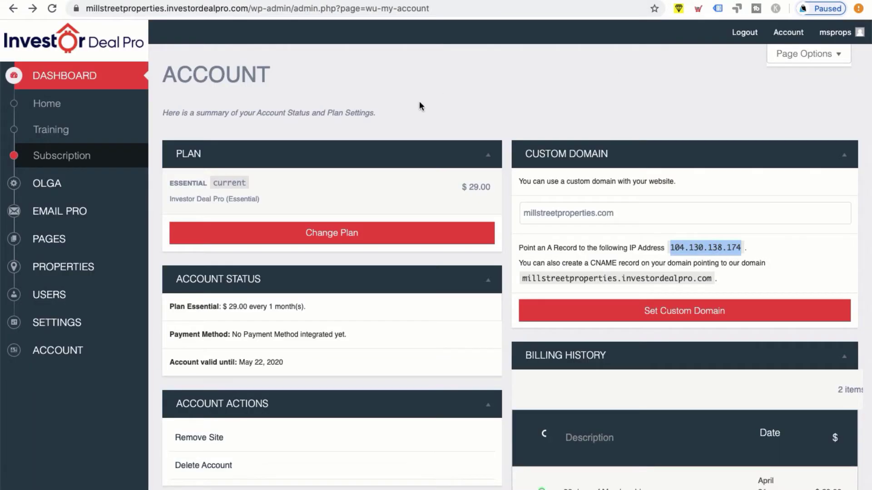
pyautogui.click(86, 8)
pyautogui.moveTo(86, 8); pyautogui.dragTo(249, 23)
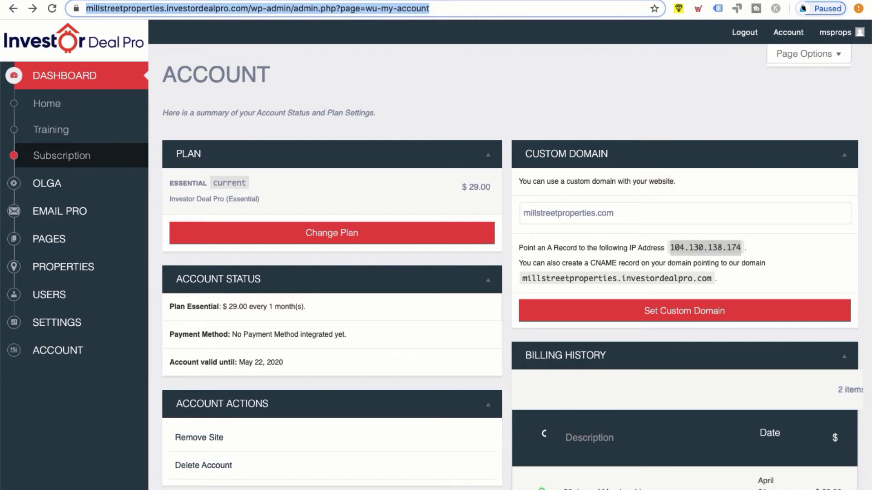
pyautogui.hotkey('ctrl', 'Tab')
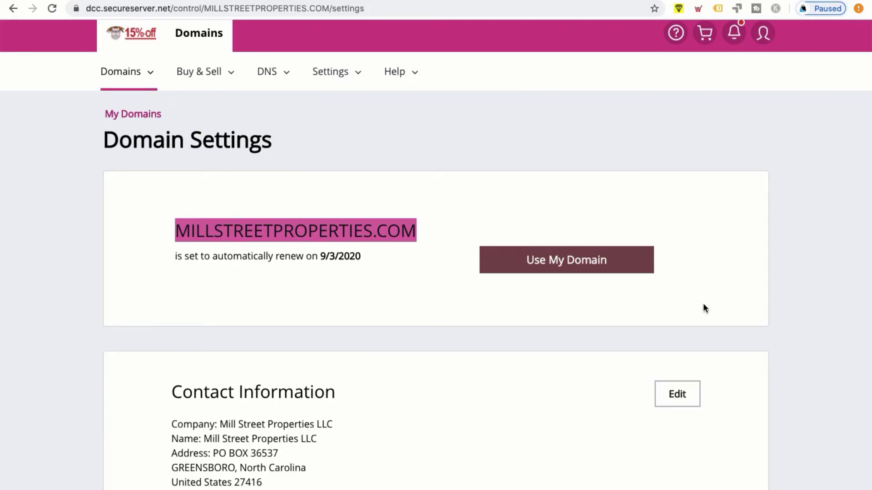
pyautogui.scroll(-12, 702, 304)
pyautogui.scroll(-2, 703, 305)
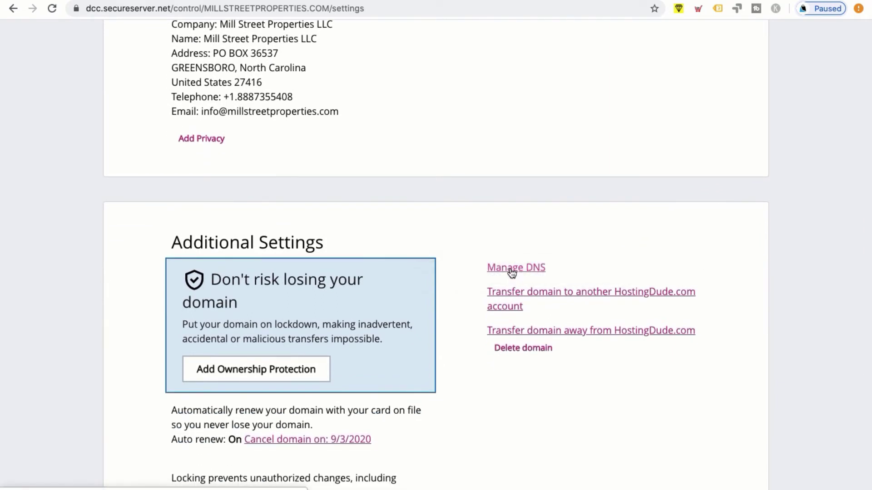
# Step: Open DNS management for millstreetproperties.com
pyautogui.click(511, 269)
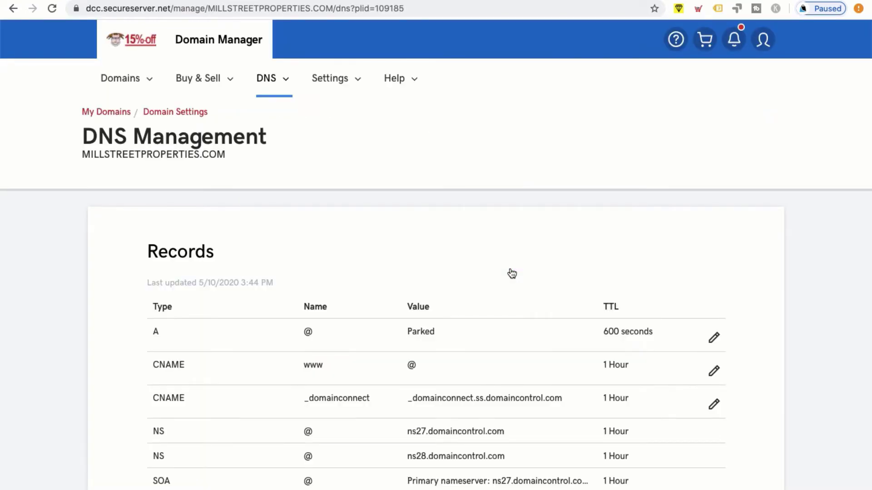
pyautogui.moveTo(83, 136); pyautogui.dragTo(280, 149)
pyautogui.scroll(-4, 568, 260)
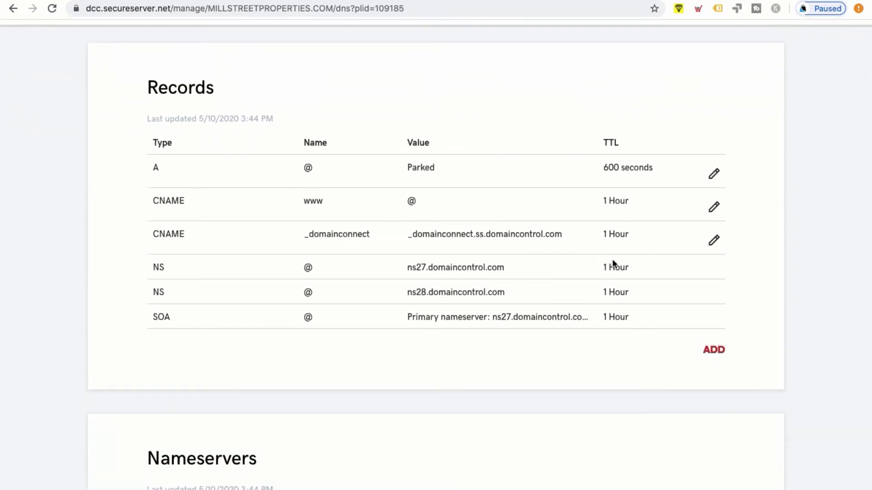
# Step: Add and save an A record for host @ pointing to 104.130.138.174 with 1 Hour TTL
pyautogui.click(715, 353)
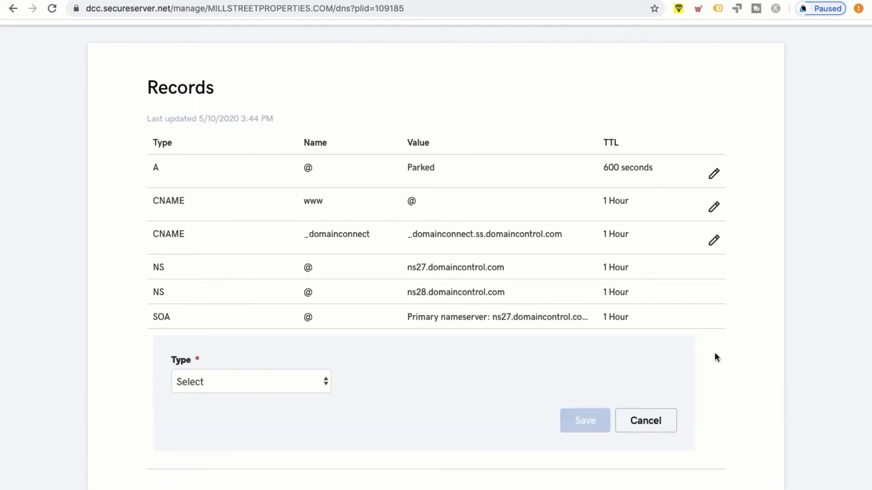
pyautogui.click(210, 385)
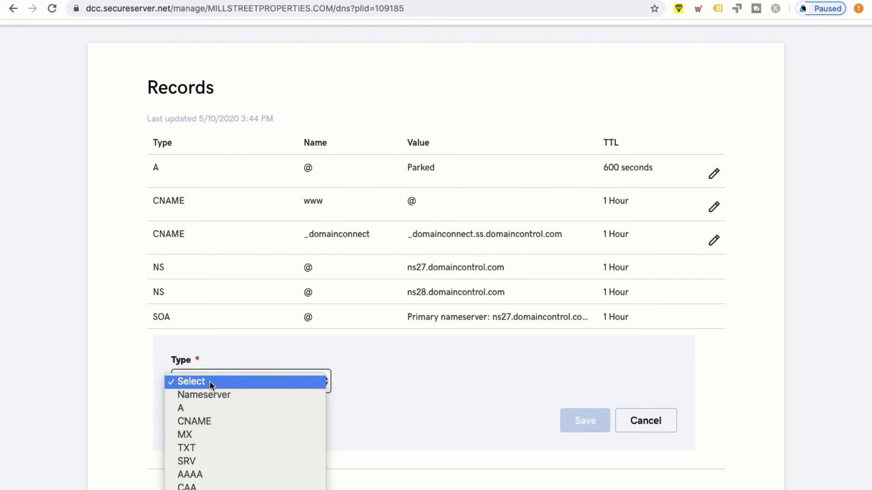
pyautogui.click(205, 407)
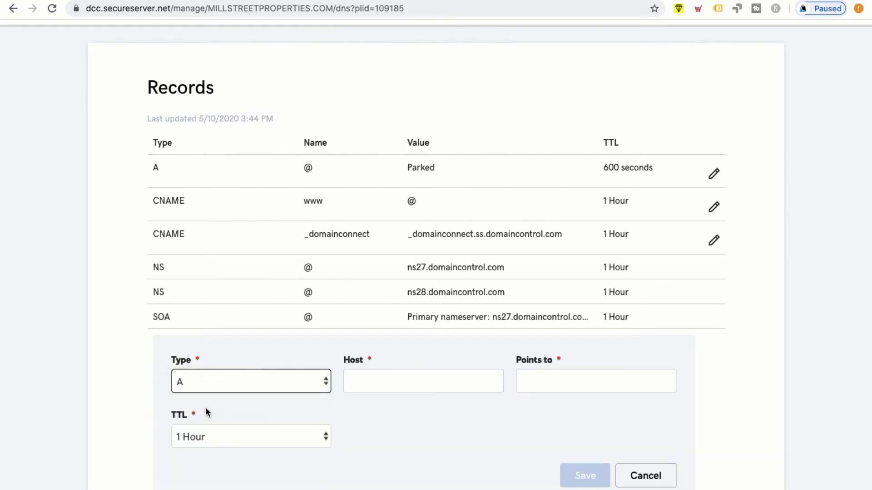
pyautogui.click(365, 381)
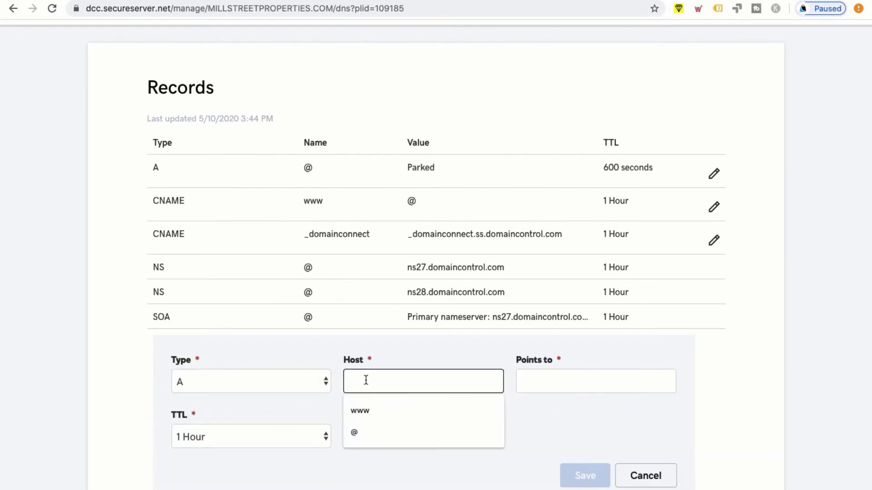
pyautogui.write('@')
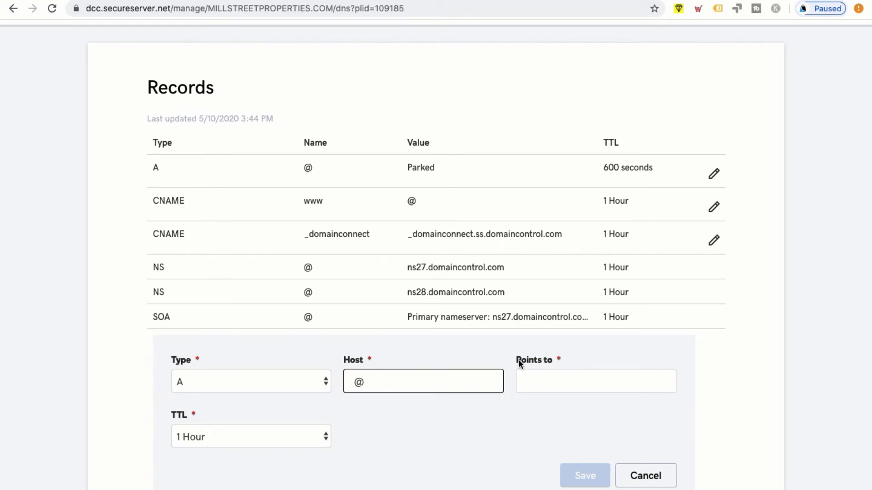
pyautogui.click(536, 383)
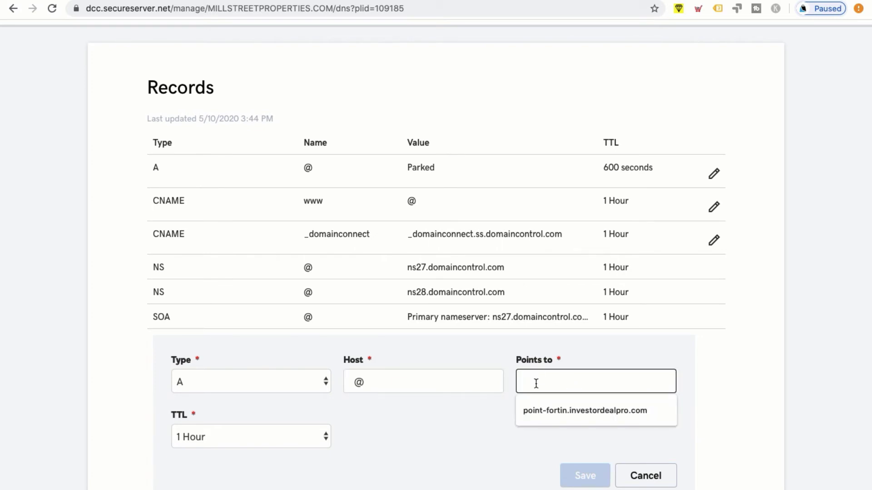
pyautogui.press('super+v')
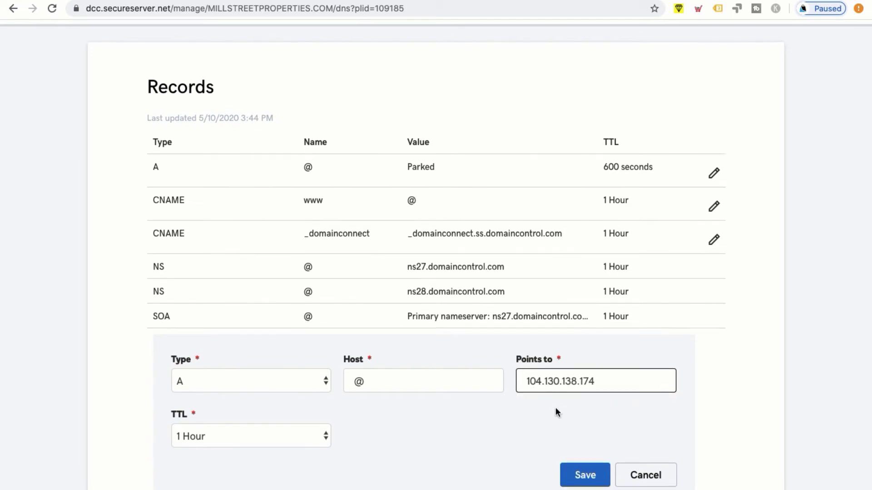
pyautogui.scroll(-2, 557, 411)
pyautogui.click(593, 431)
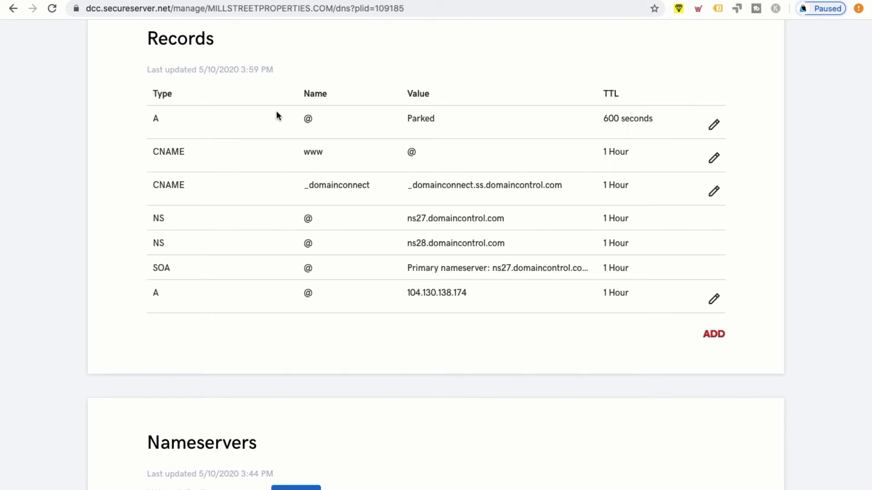
# Step: Delete the Parked A record, leaving only the @ record pointing to 104.130.138.174
pyautogui.click(714, 125)
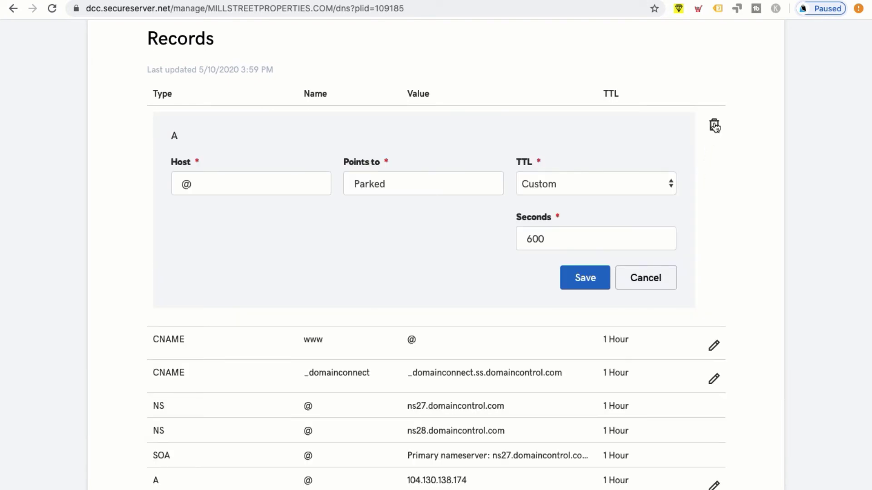
pyautogui.click(713, 123)
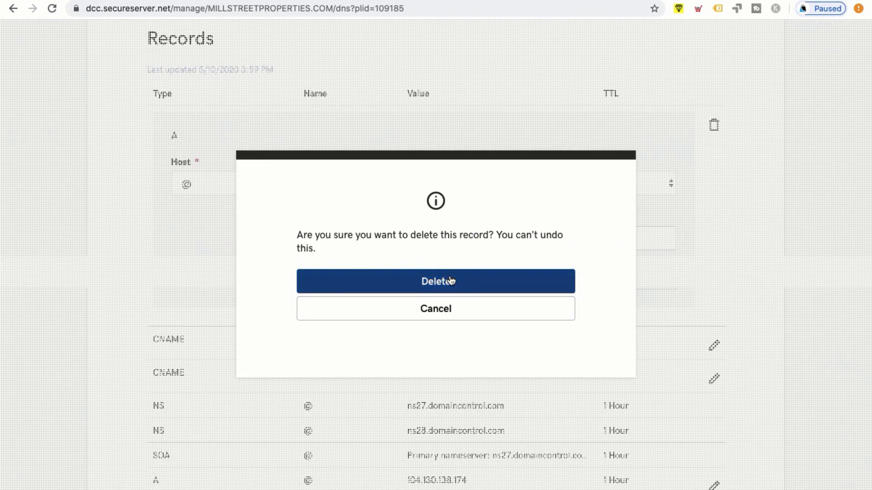
pyautogui.click(451, 281)
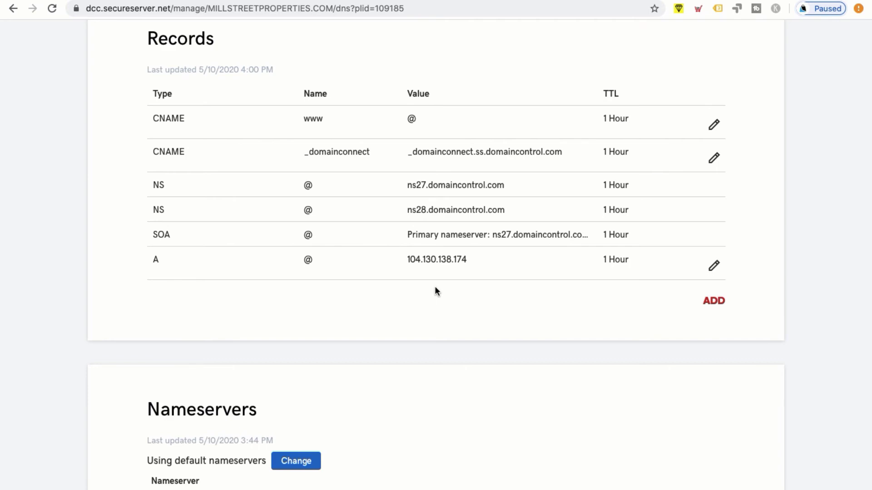
pyautogui.hotkey('ctrl', 'Tab')
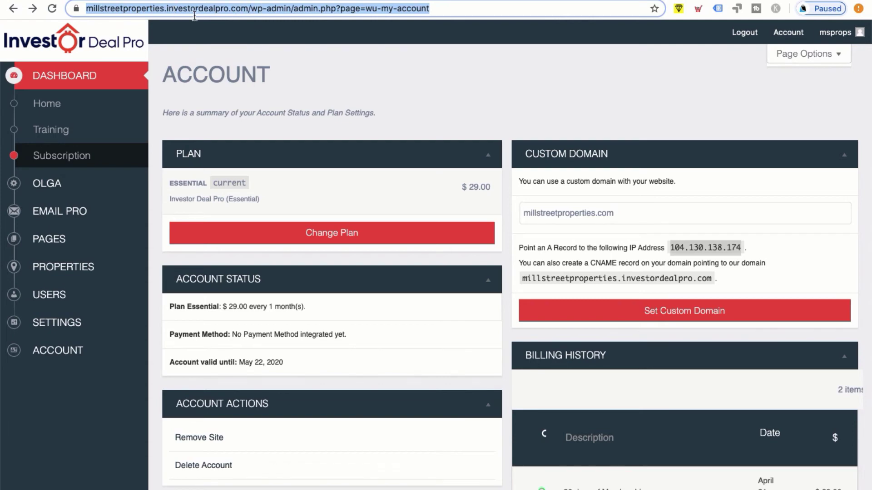
# Step: Apply millstreetproperties.com as the custom domain and accept the DNS warning
pyautogui.click(167, 7)
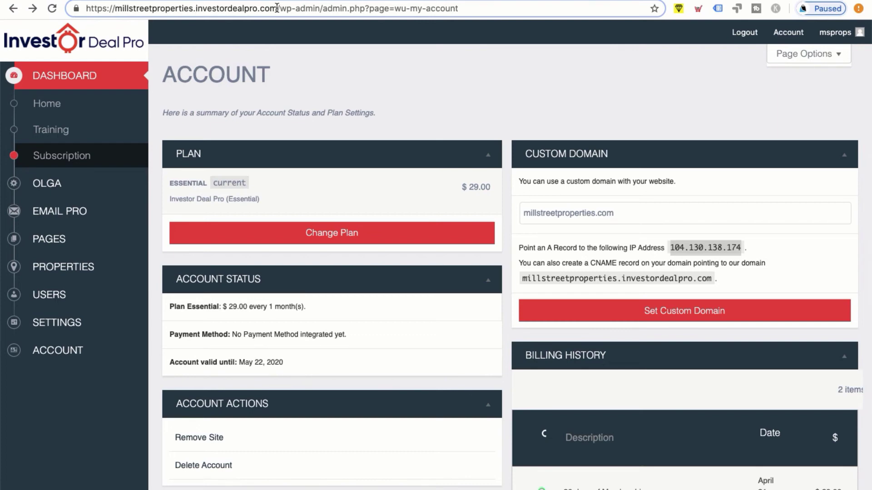
pyautogui.click(523, 213)
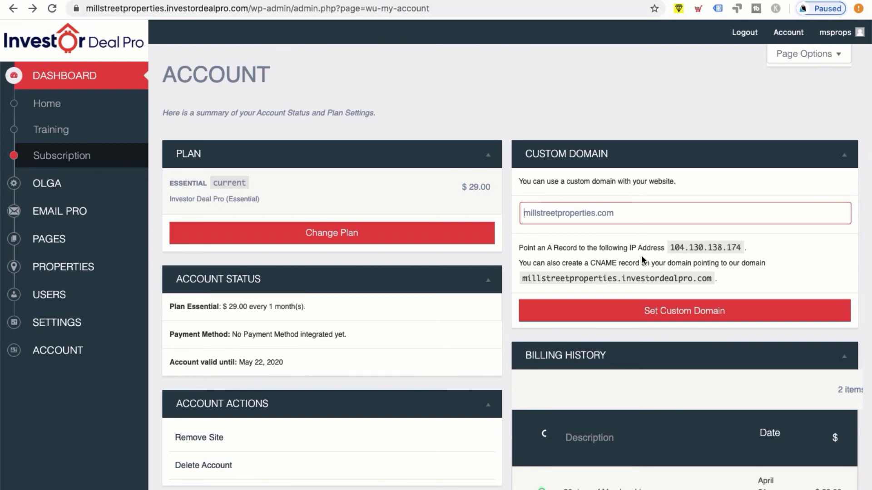
pyautogui.click(671, 316)
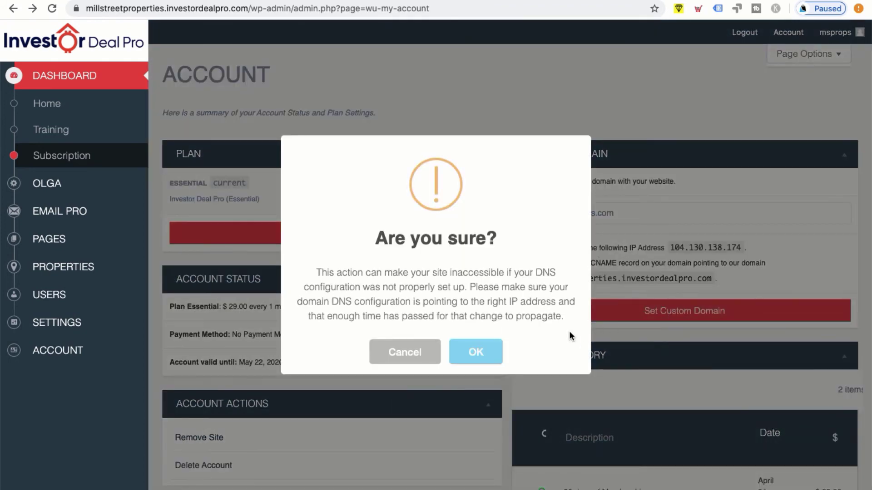
pyautogui.click(482, 355)
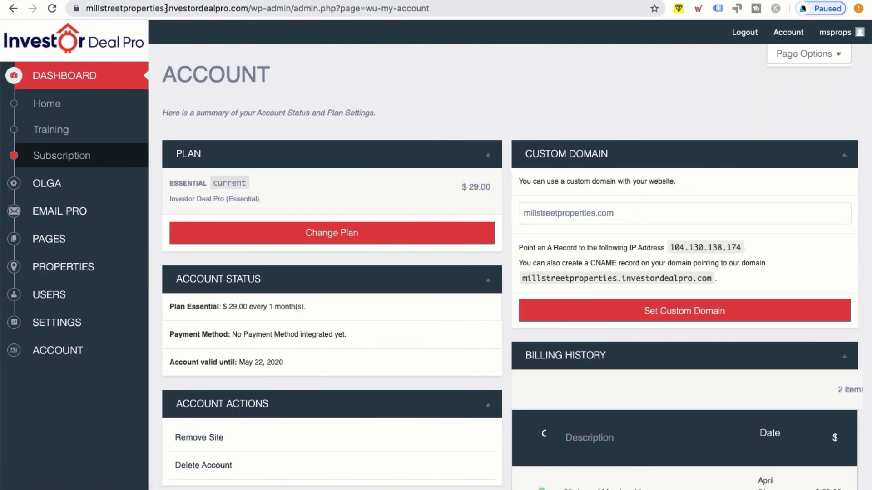
pyautogui.click(255, 9)
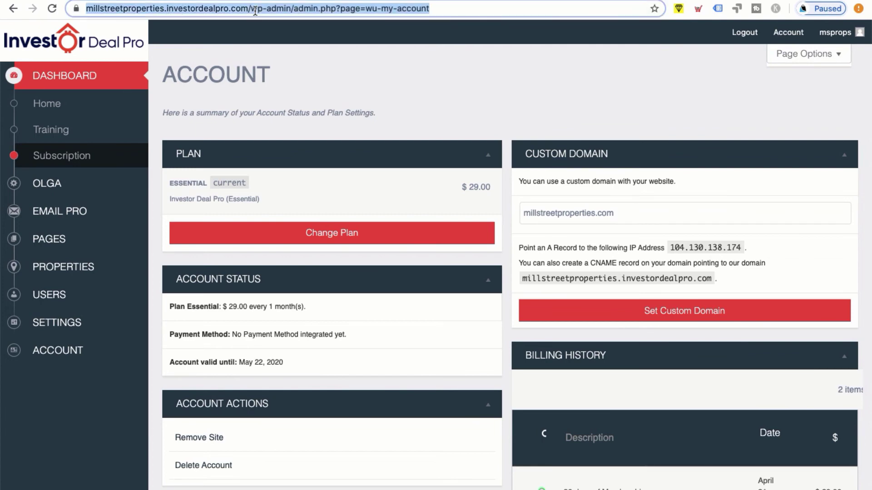
pyautogui.write('millst')
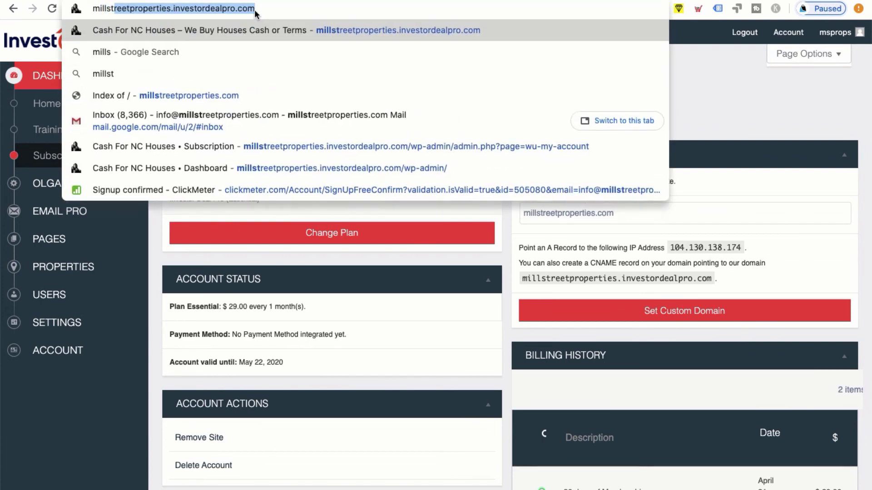
pyautogui.write('reetproperties.com')
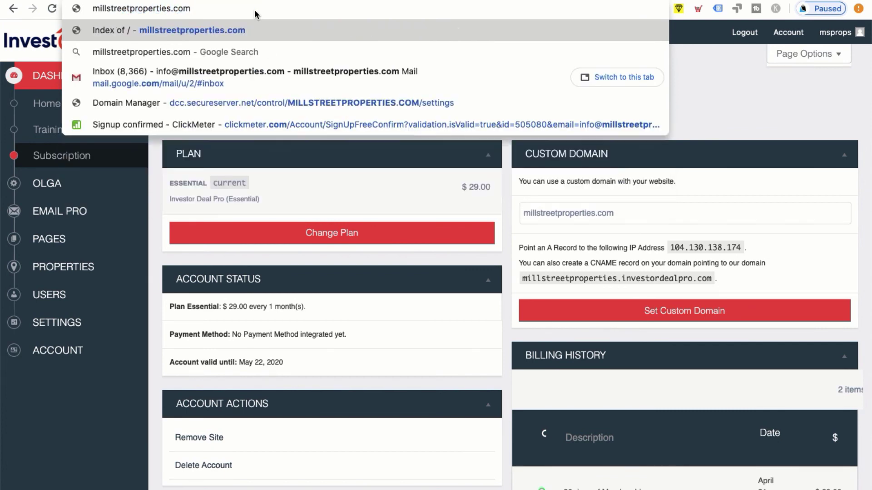
pyautogui.press('Return')
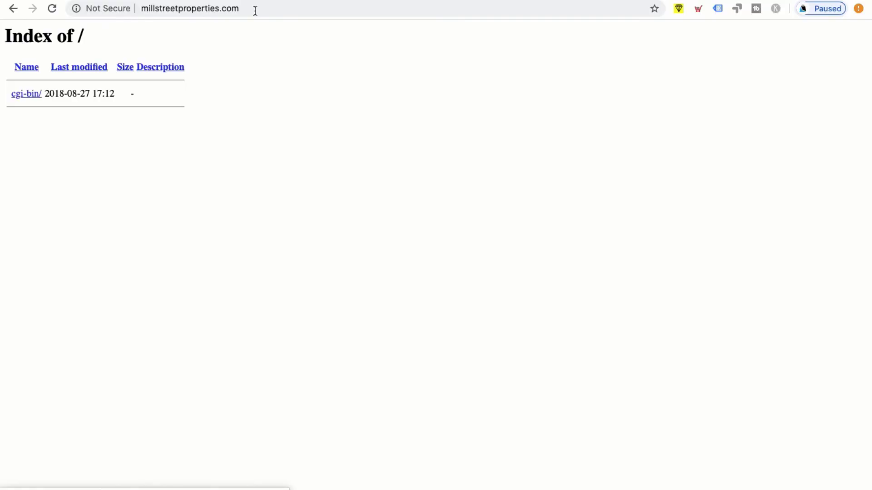
pyautogui.click(13, 9)
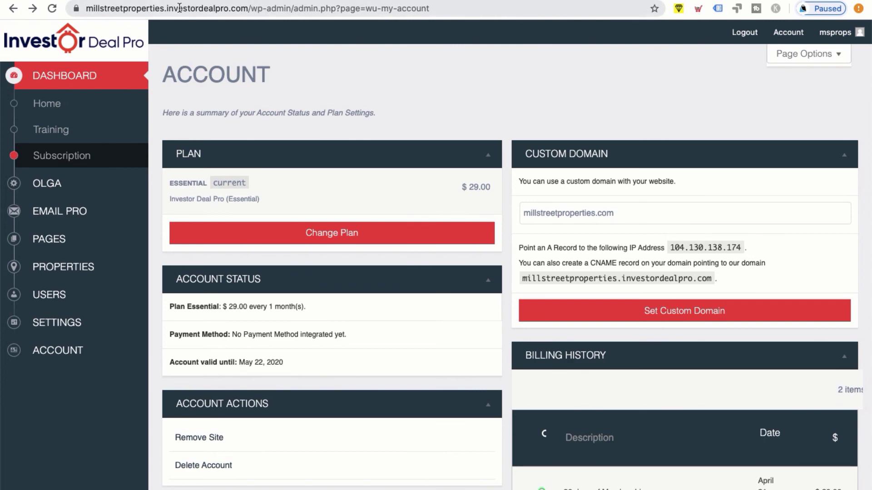
# Step: Load the Mill Street site's home page and check the Sell Your House page
pyautogui.moveTo(252, 8); pyautogui.dragTo(431, 34)
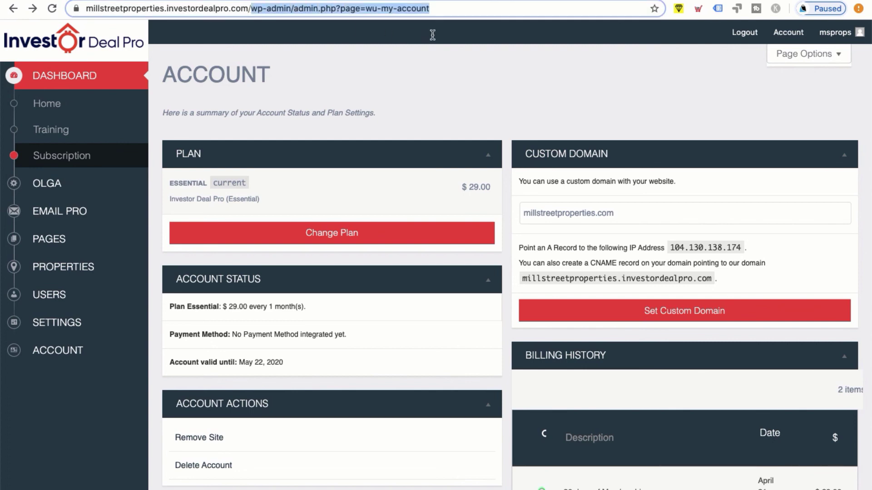
pyautogui.press('BackSpace')
pyautogui.press('Return')
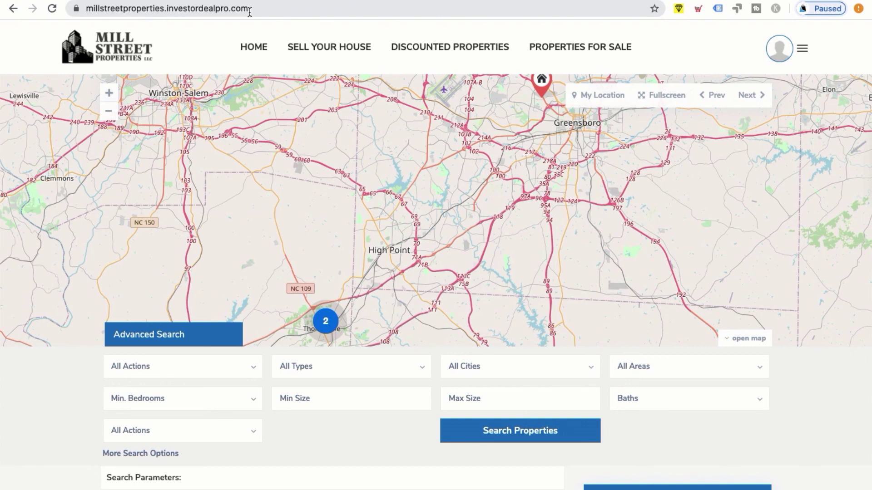
pyautogui.click(329, 52)
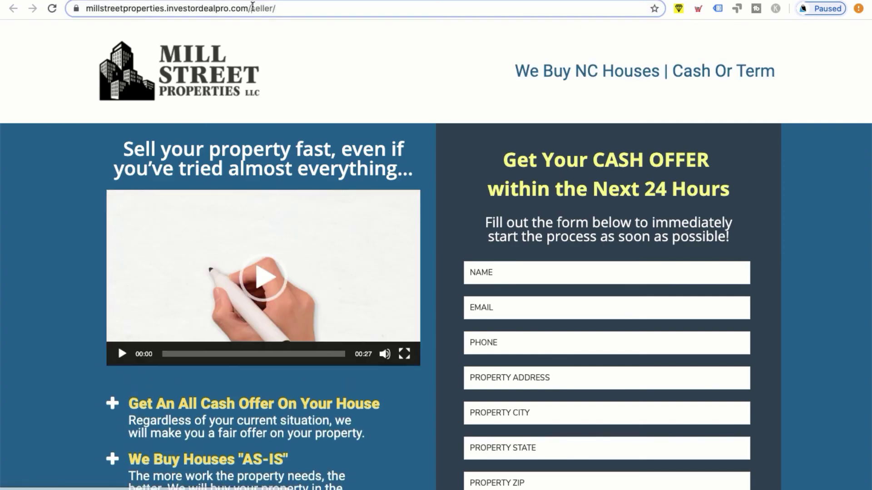
pyautogui.moveTo(251, 8); pyautogui.dragTo(275, 8)
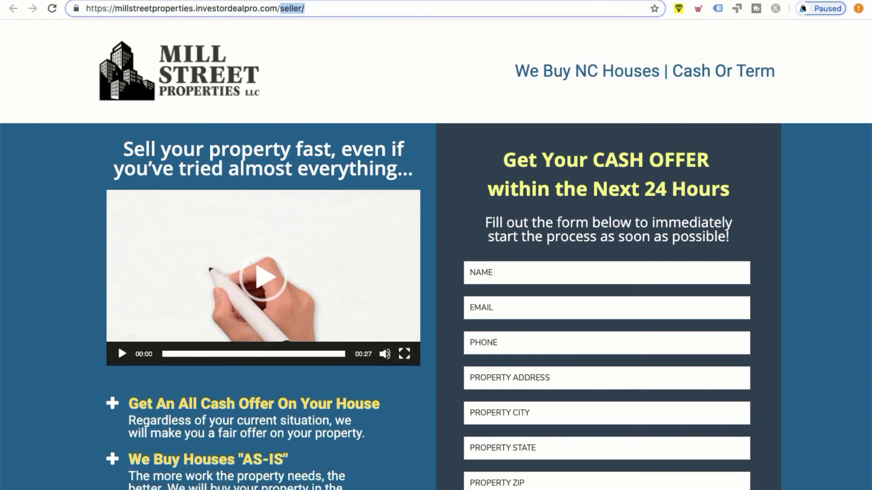
pyautogui.press('BackSpace')
pyautogui.press('Return')
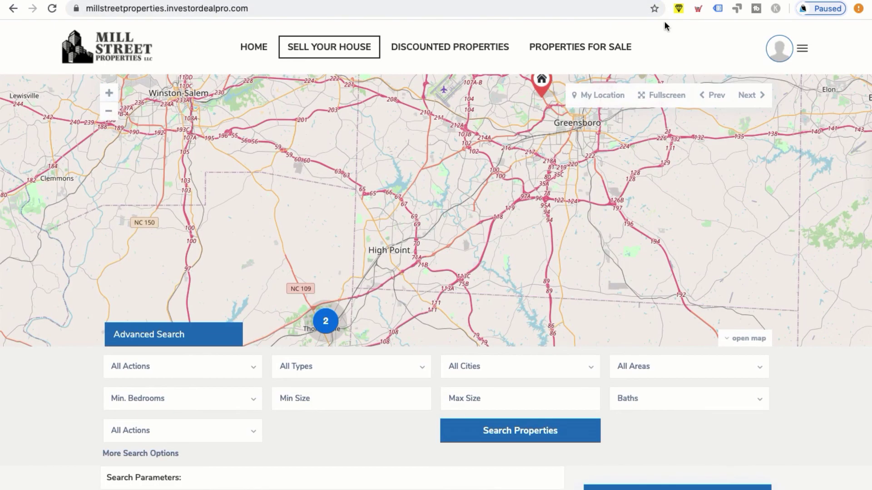
# Step: Open the Discounted Properties buyers page and select the investordealpro part of its address
pyautogui.click(460, 54)
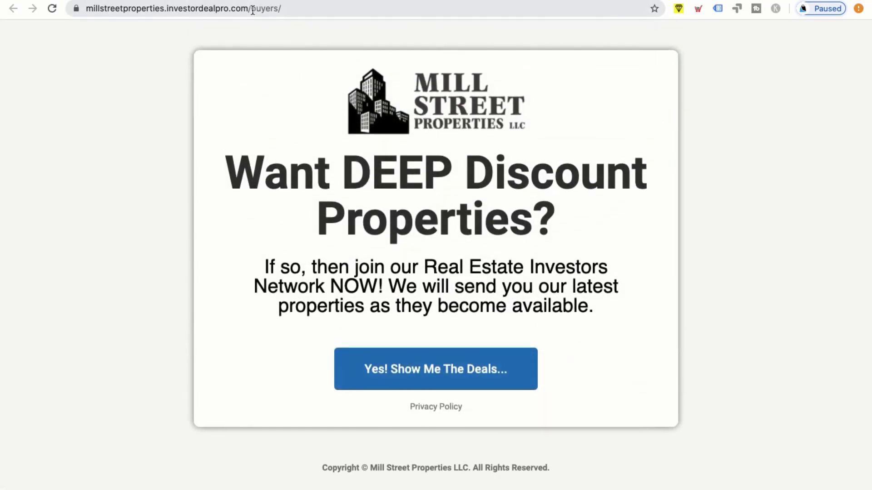
pyautogui.moveTo(251, 9); pyautogui.dragTo(288, 8)
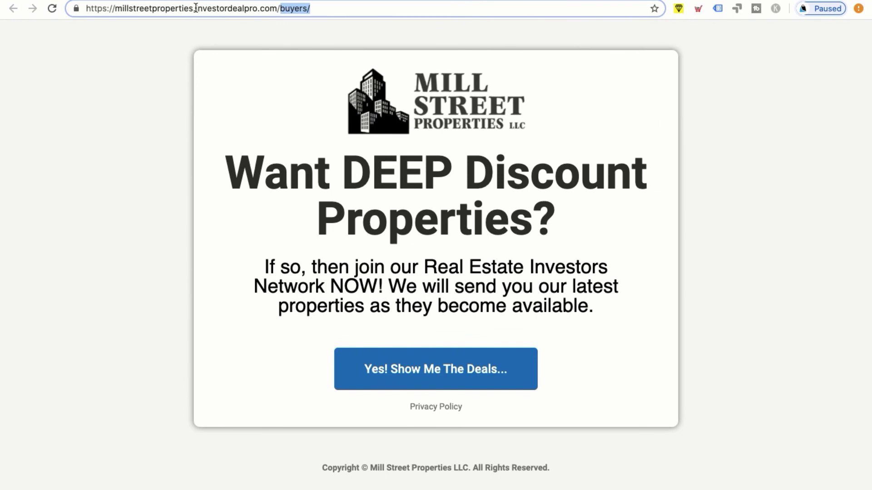
pyautogui.moveTo(196, 9); pyautogui.dragTo(310, 8)
pyautogui.moveTo(254, 14); pyautogui.dragTo(295, 43)
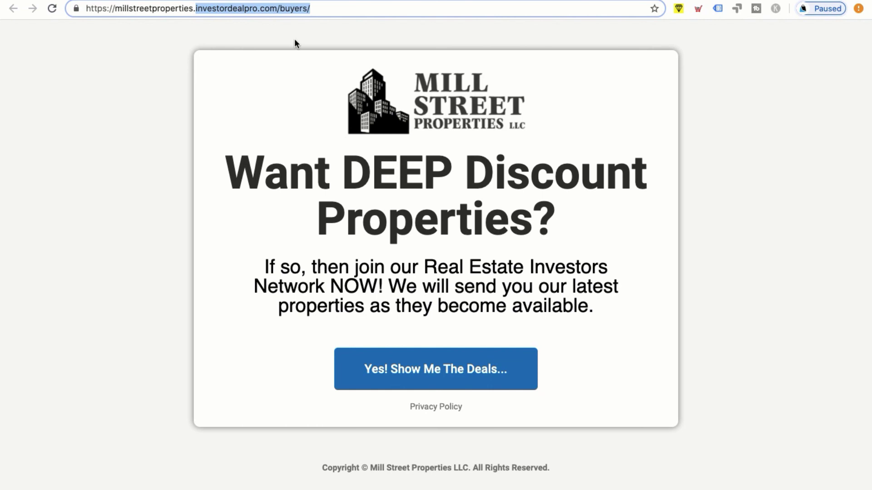